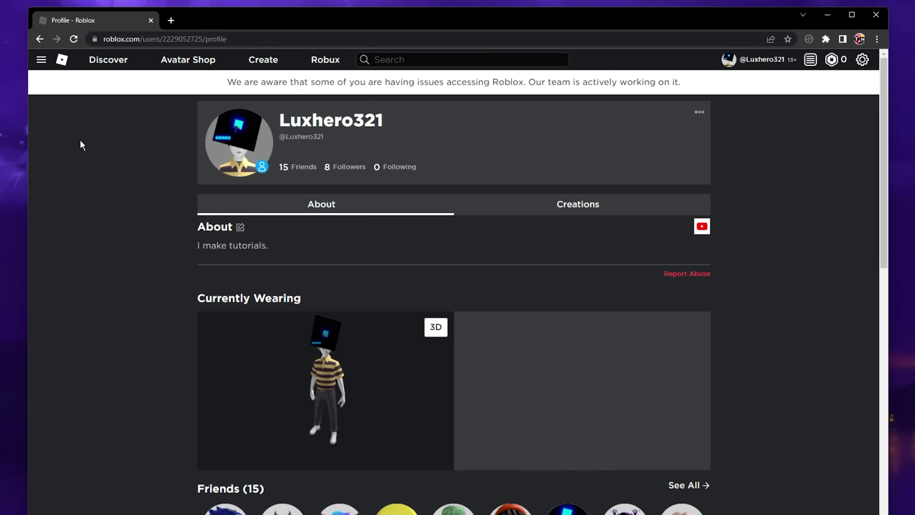
Step: Show the options menu for the running Chrome app in the taskbar
scroll(83, 152, down, 1)
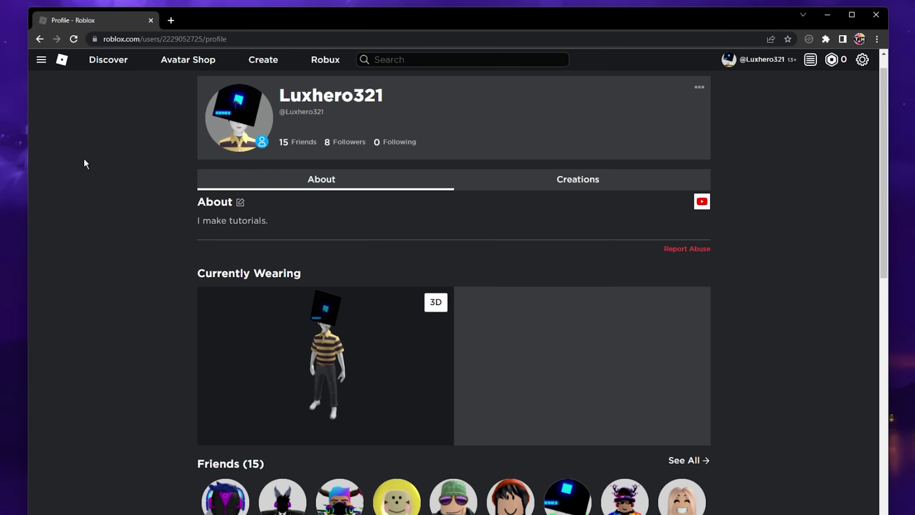
key(ctrl+l)
click(112, 148)
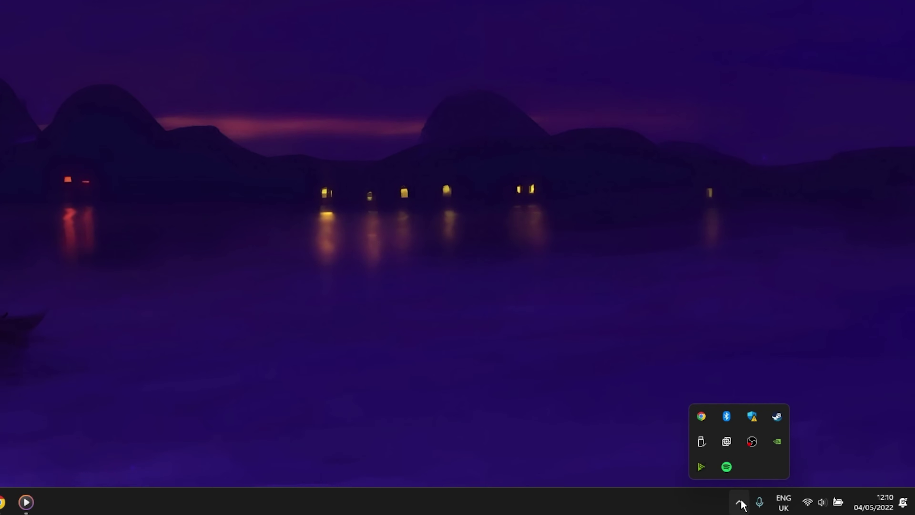
right_click(702, 416)
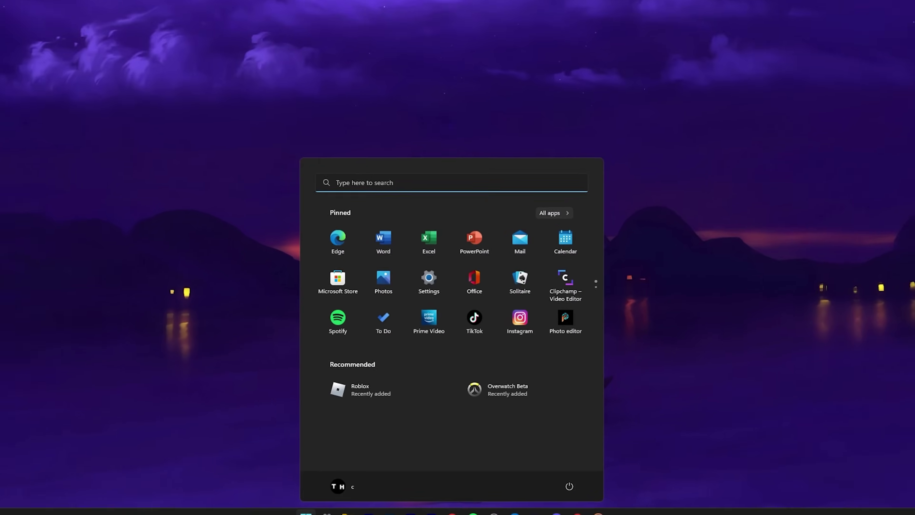
Step: Open Default apps settings and go to Google Chrome's page by searching 'chrome'
text(default a)
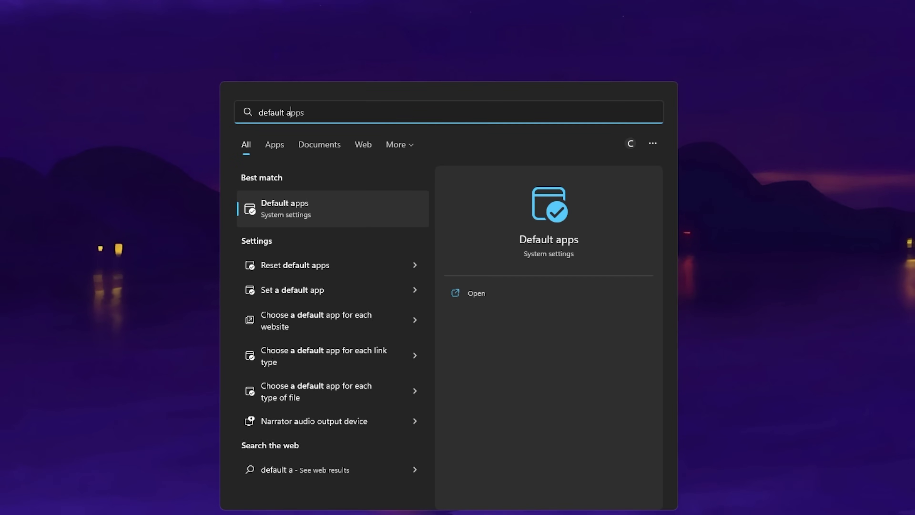
key(Return)
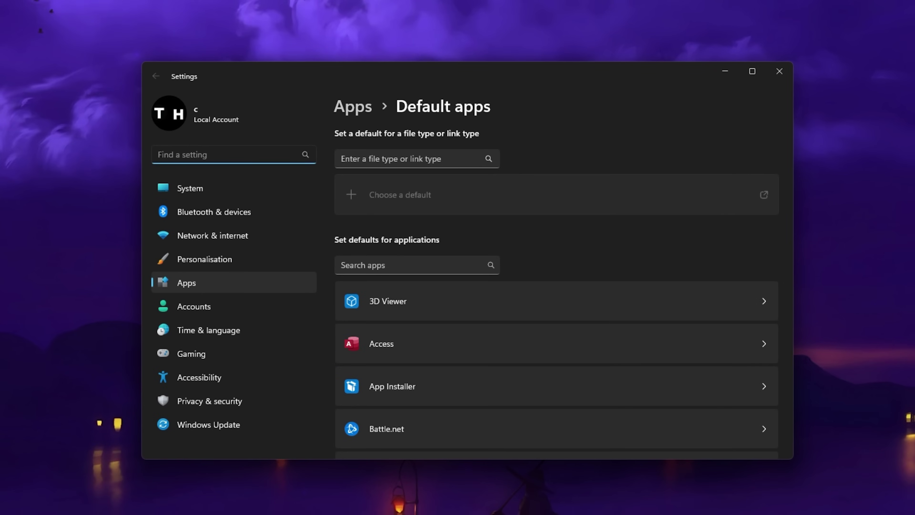
click(435, 266)
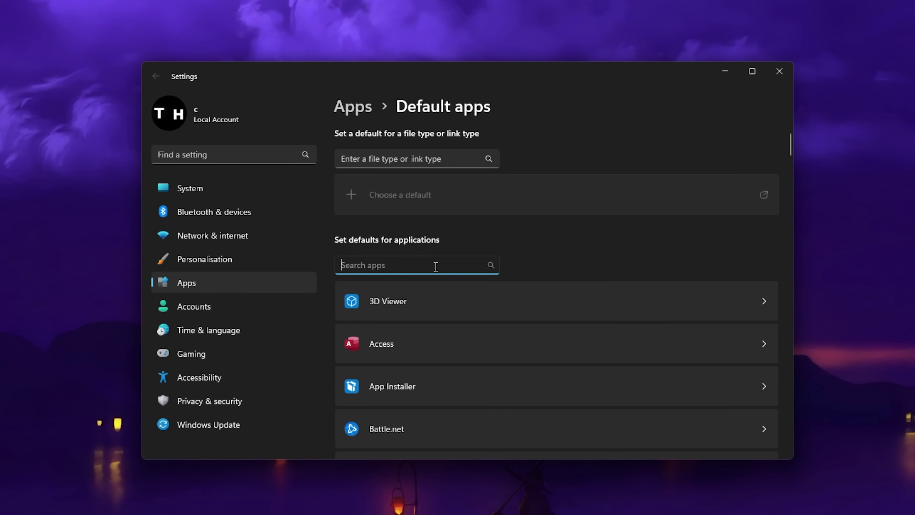
text(chrome)
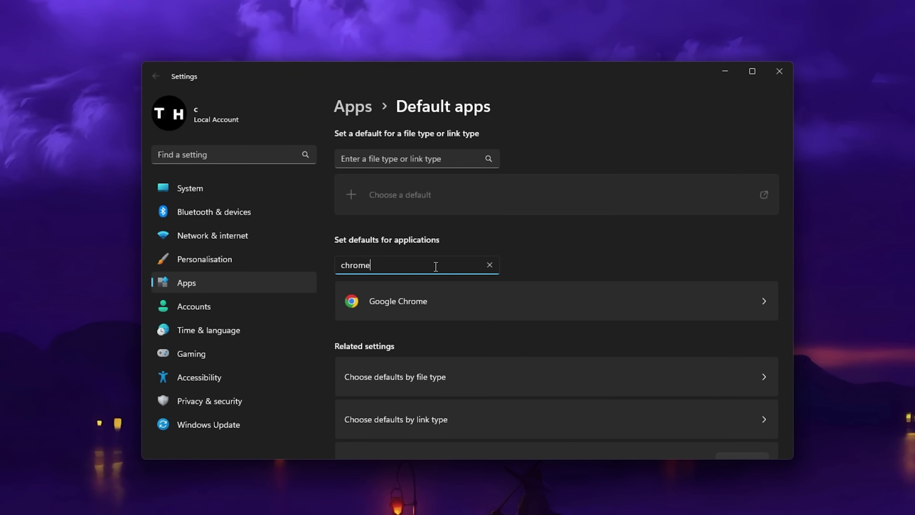
click(398, 310)
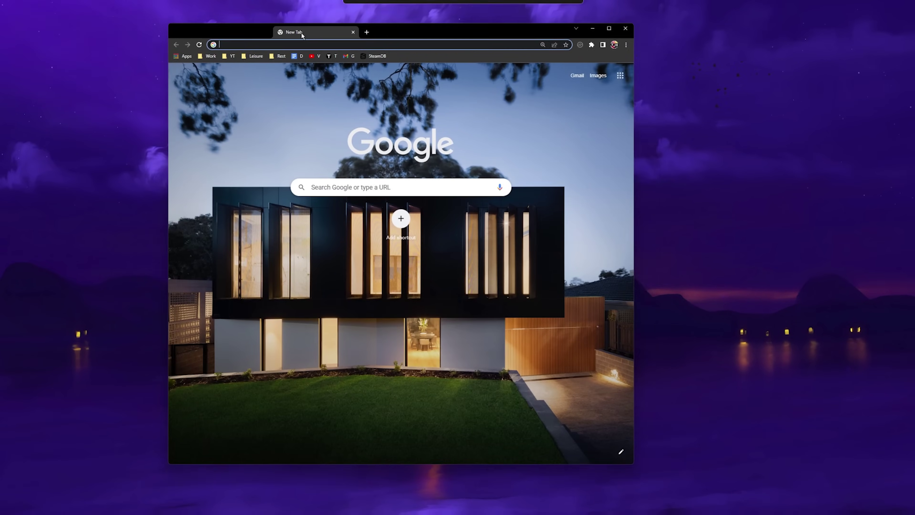
Step: Load roblox.com in Chrome and open the Manage extensions page
text(roblox.com)
key(Return)
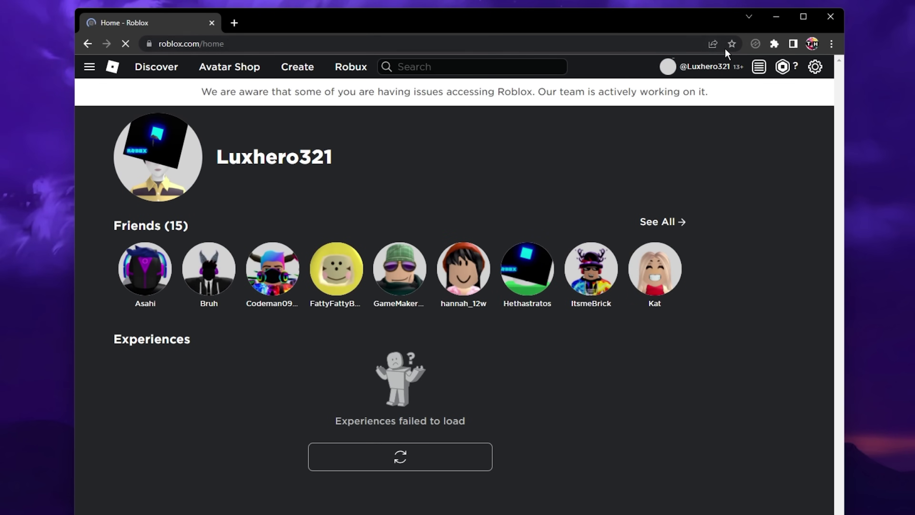
click(771, 45)
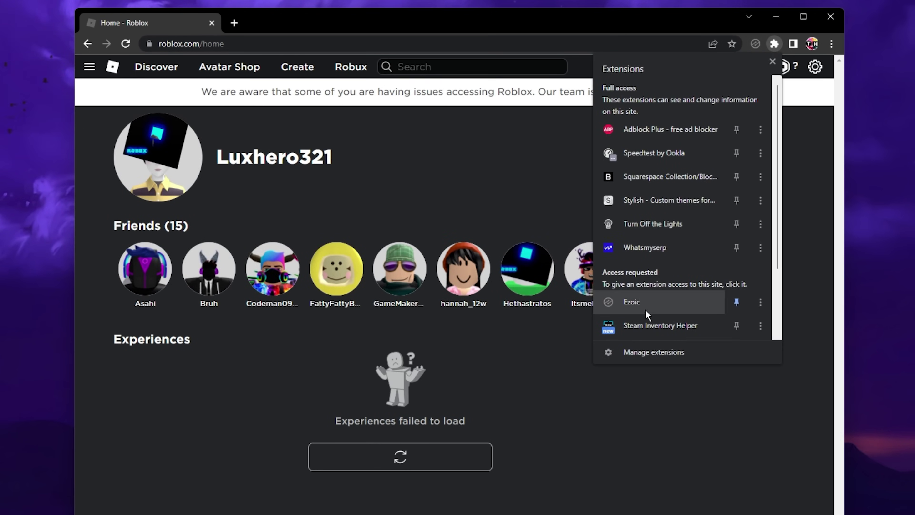
click(644, 353)
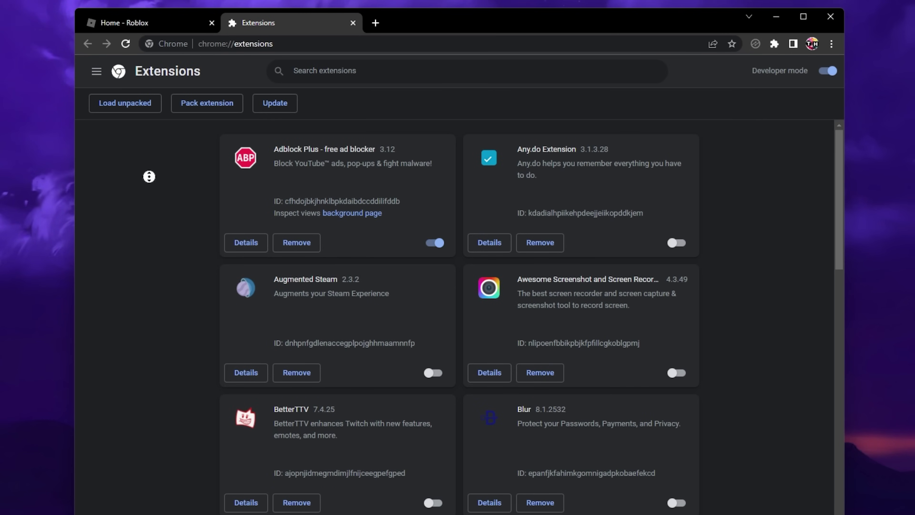
Step: Turn off the Adblock Plus extension in Chrome's extensions list
scroll(148, 176, down, 20)
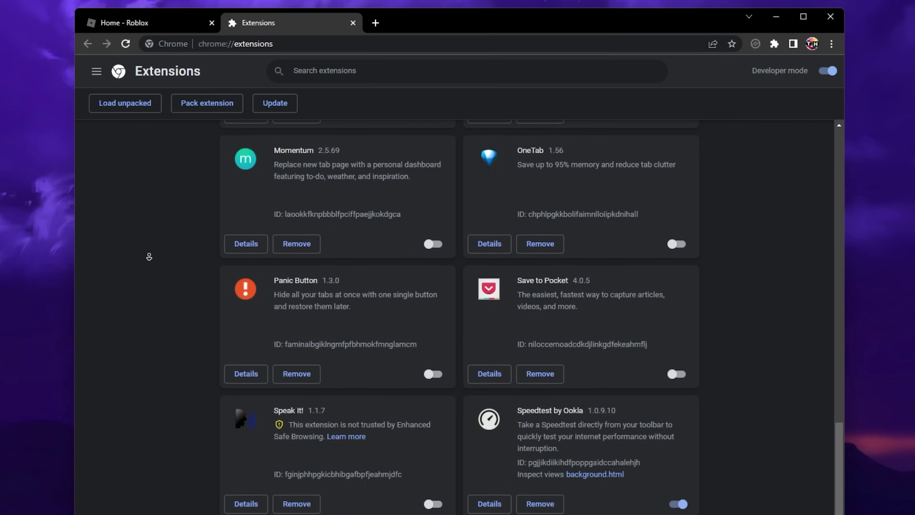
scroll(149, 257, down, 10)
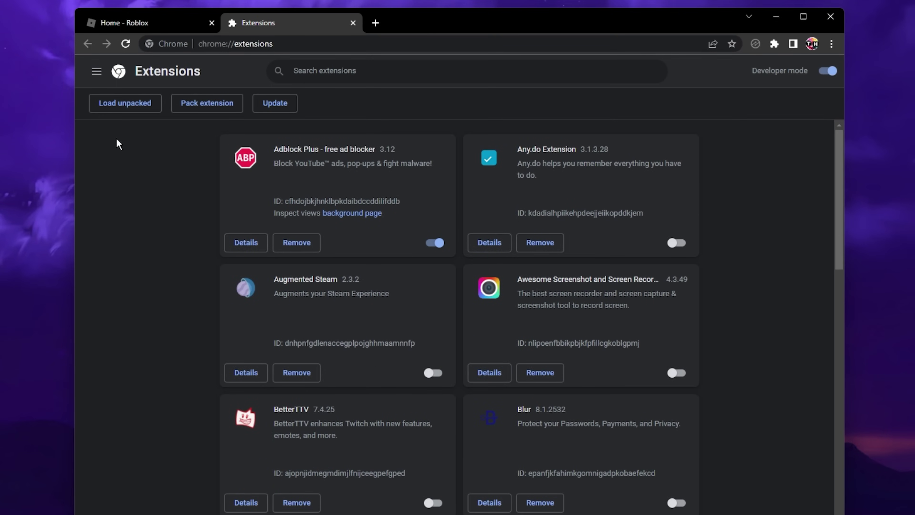
click(435, 242)
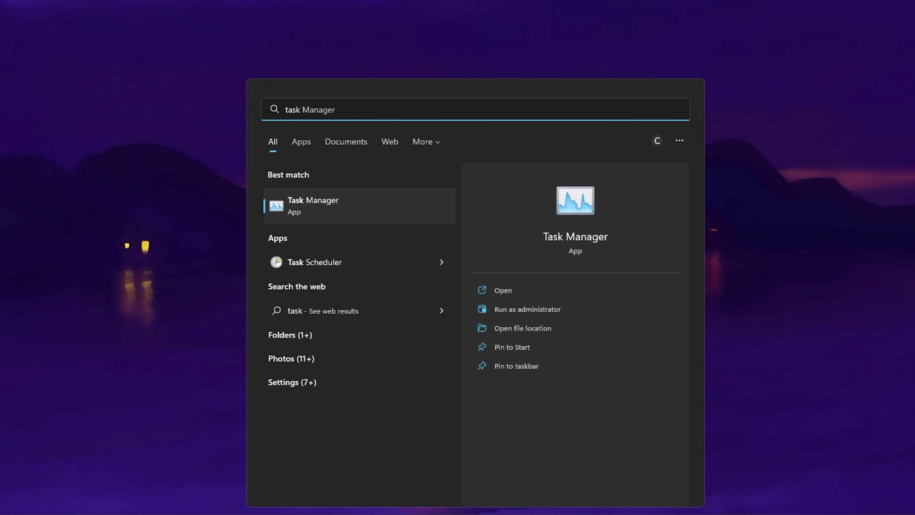
Step: Launch Task Manager and widen the Name column in the Processes list
key(Return)
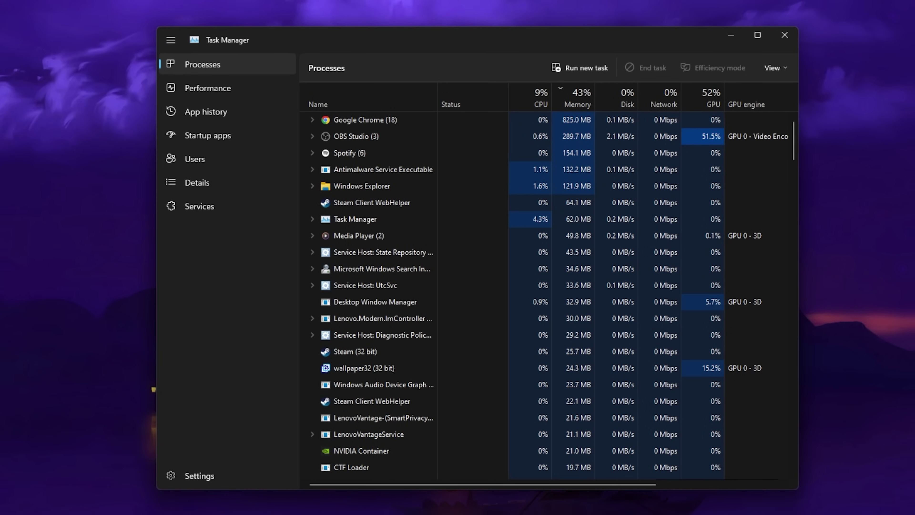
click(454, 186)
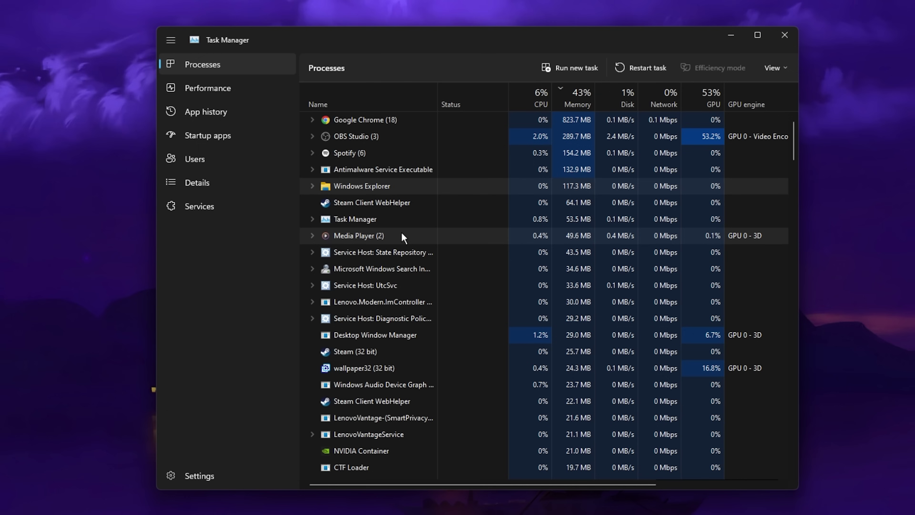
click(385, 269)
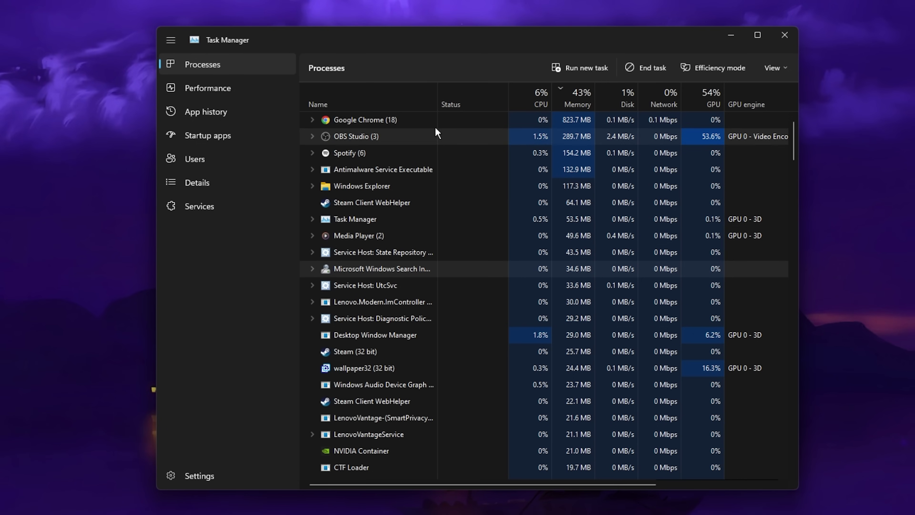
drag(437, 99, 486, 99)
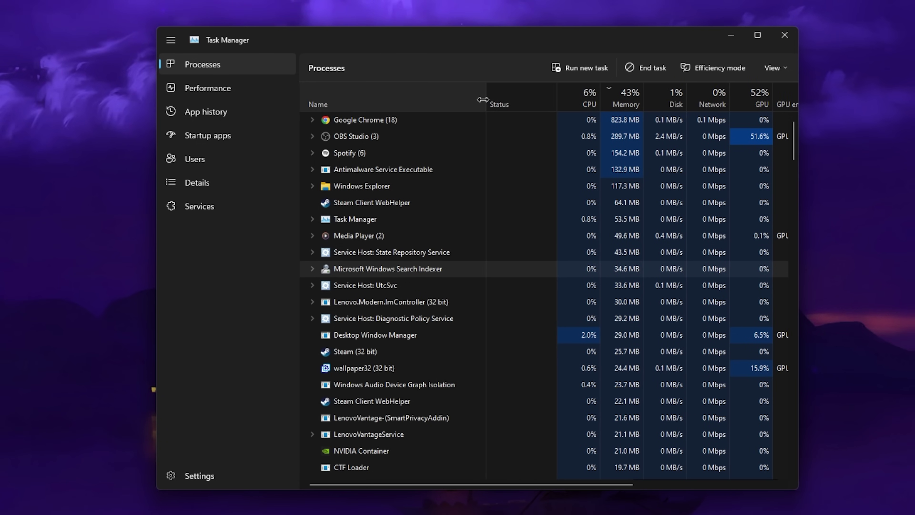
Step: Inspect the actions for Steam, AMD Radeon Software and Office Click-to-Run without changing anything
right_click(413, 356)
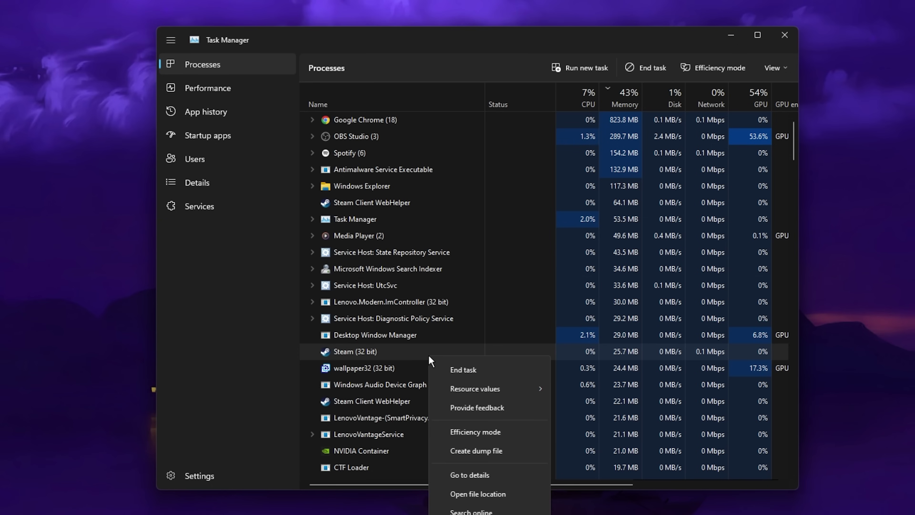
click(417, 358)
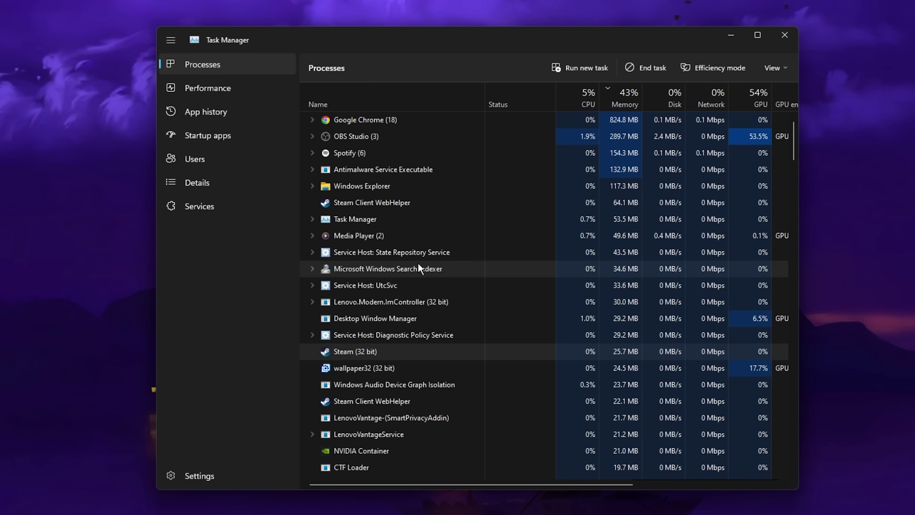
scroll(418, 264, down, 3)
scroll(418, 263, down, 1)
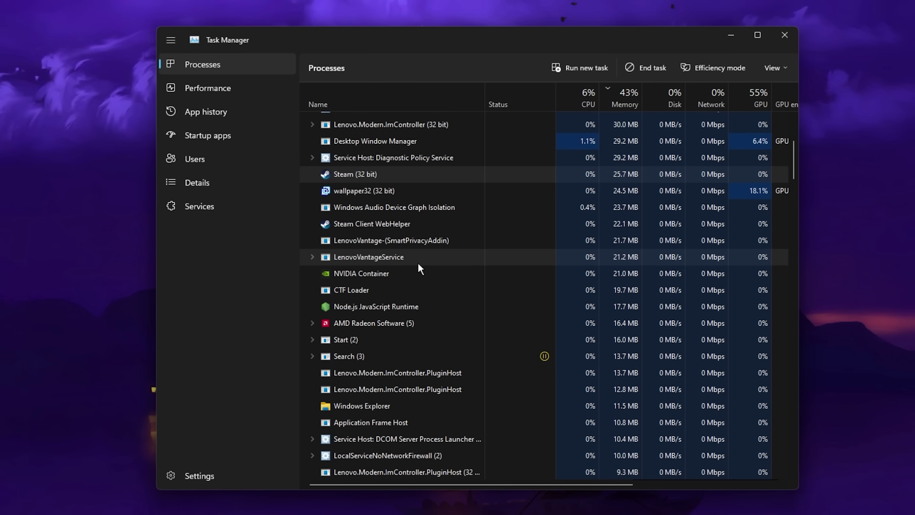
right_click(417, 319)
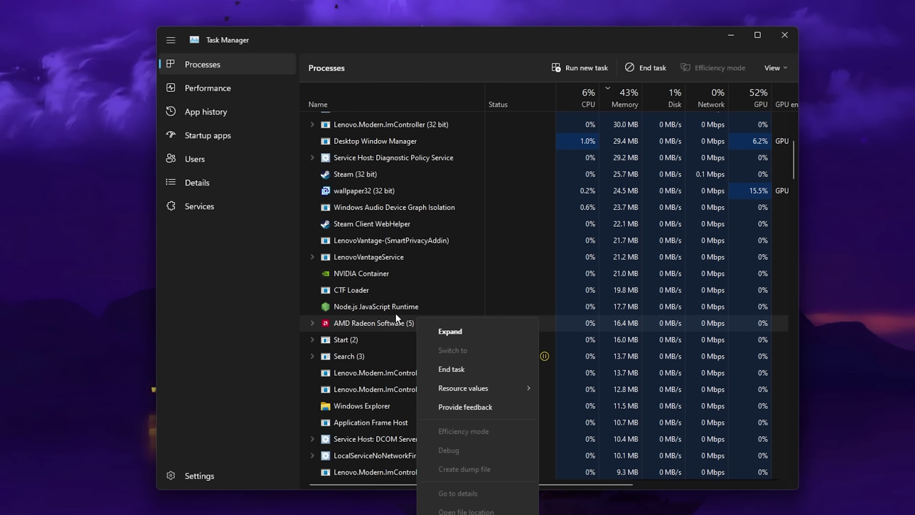
click(395, 322)
scroll(450, 302, down, 7)
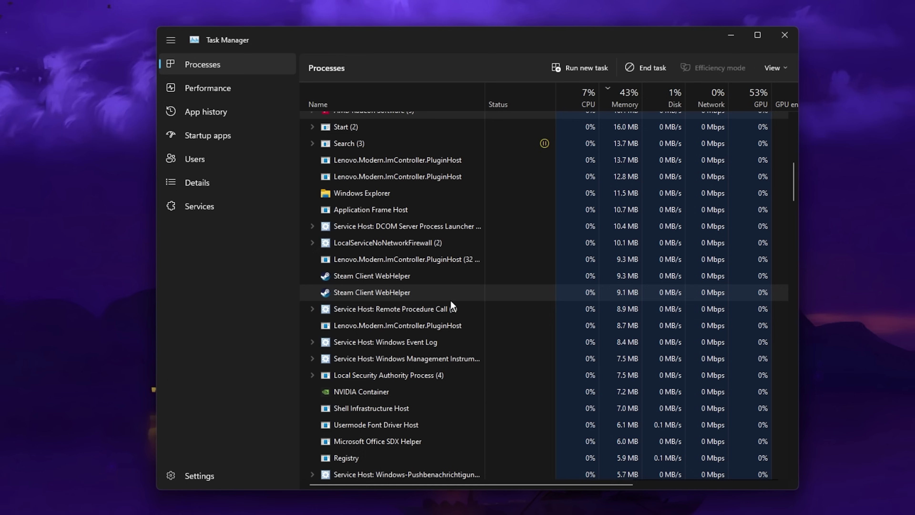
scroll(451, 304, down, 4)
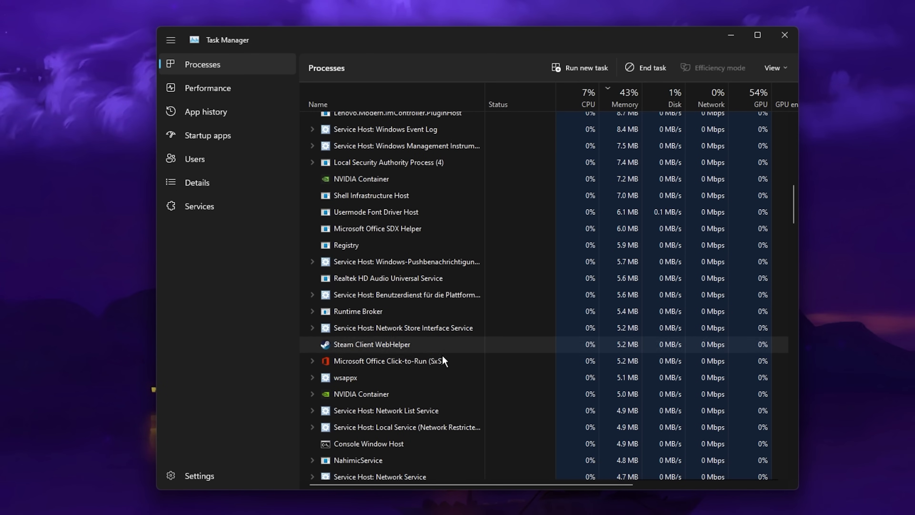
click(453, 365)
right_click(454, 368)
click(443, 362)
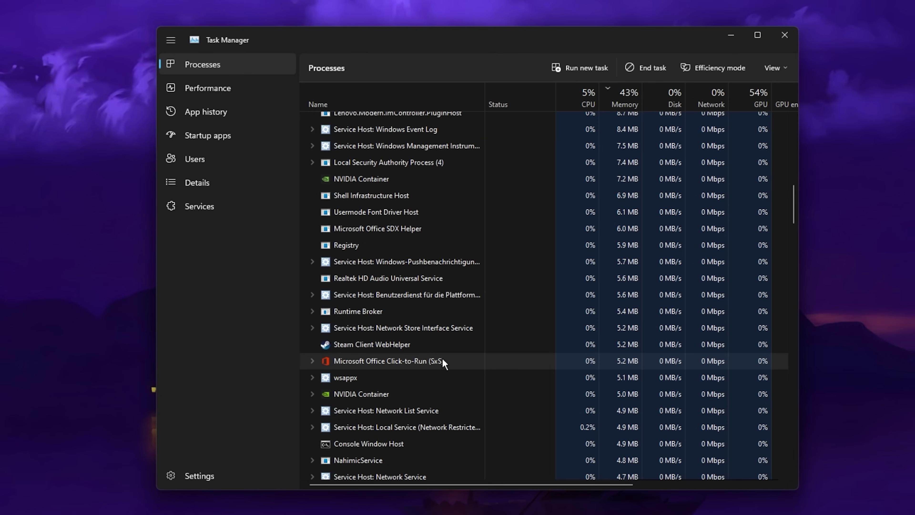
click(238, 143)
click(379, 234)
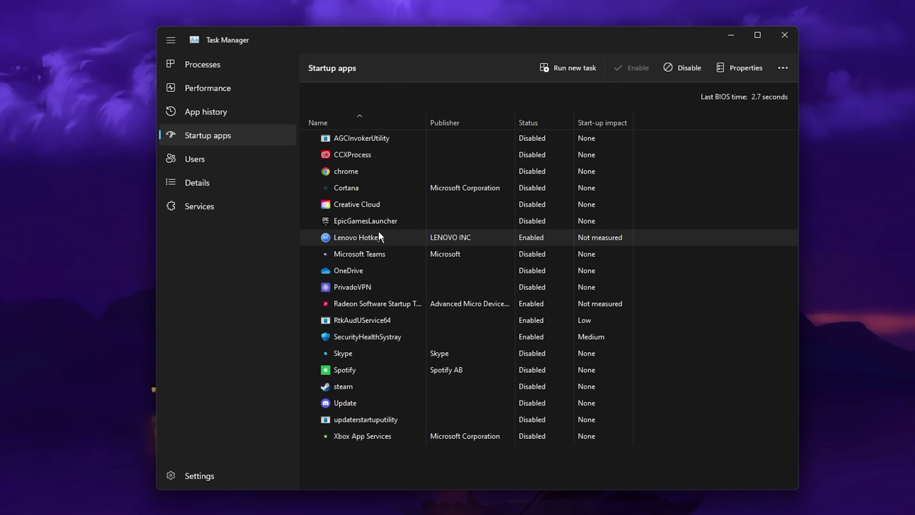
right_click(406, 238)
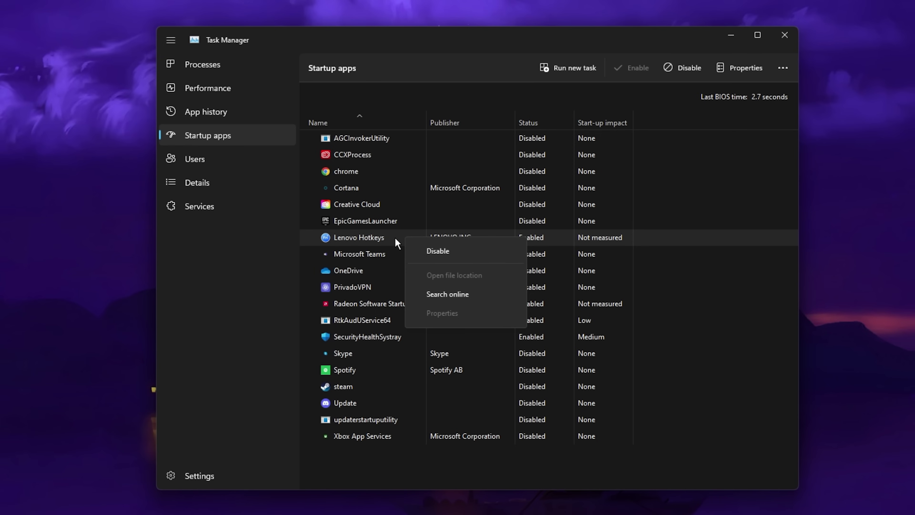
click(397, 242)
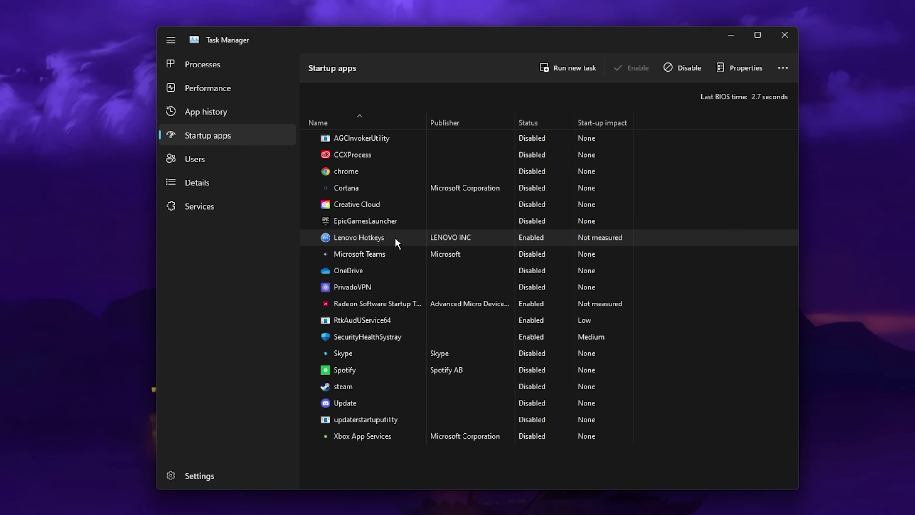
right_click(396, 239)
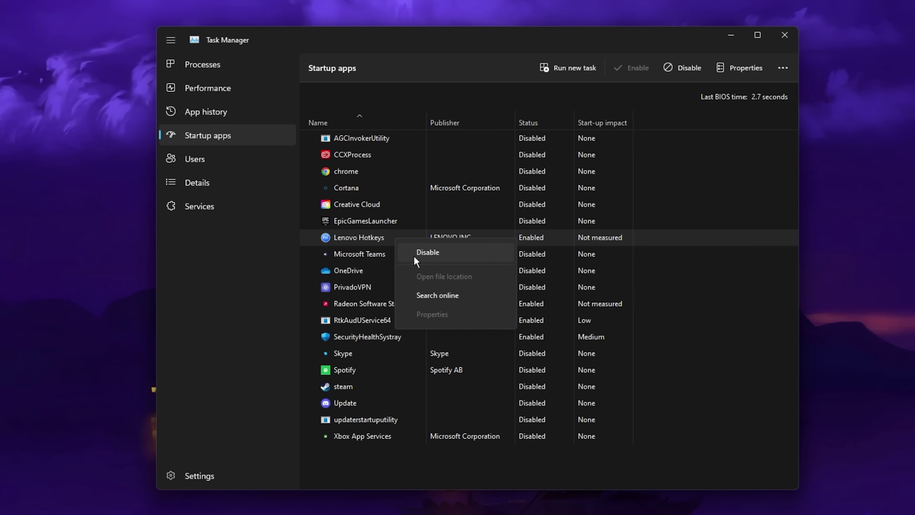
click(394, 241)
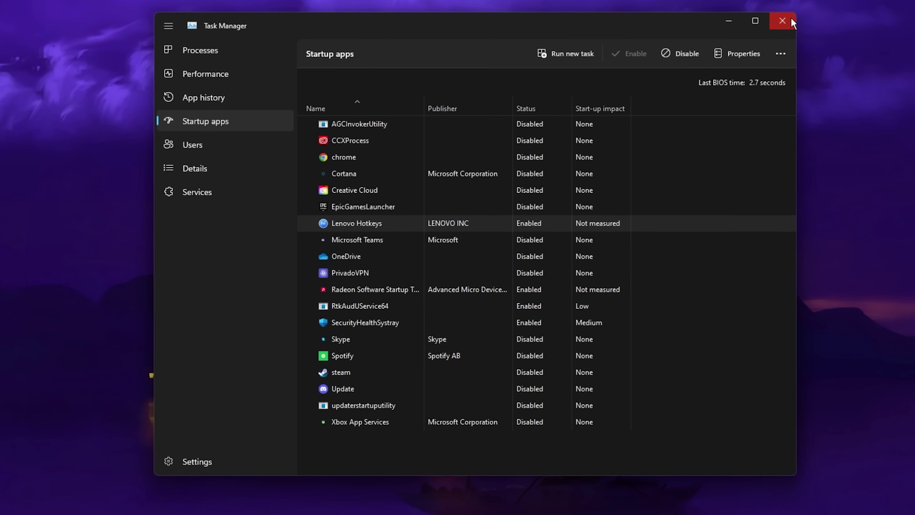
Step: Close Task Manager and open the firewall's allowed apps list via Firewall & network protection
click(793, 35)
key(super)
text(firewall)
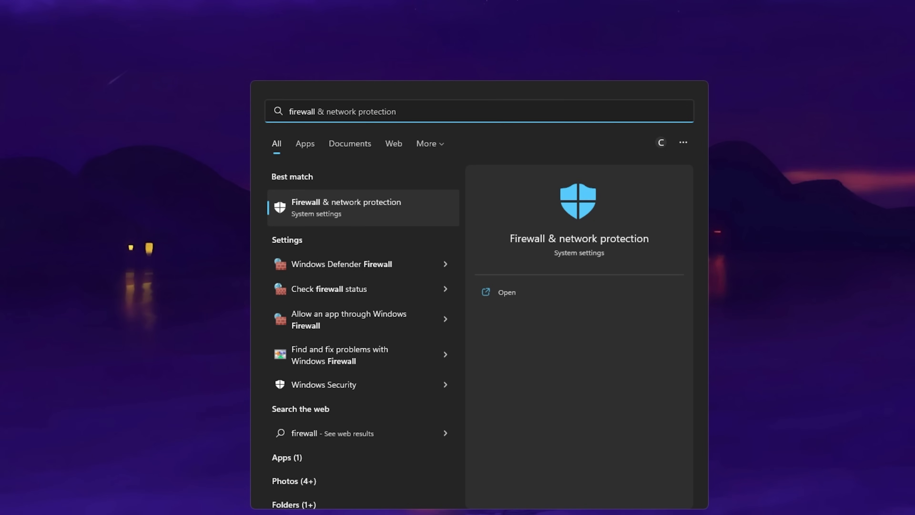
key(Return)
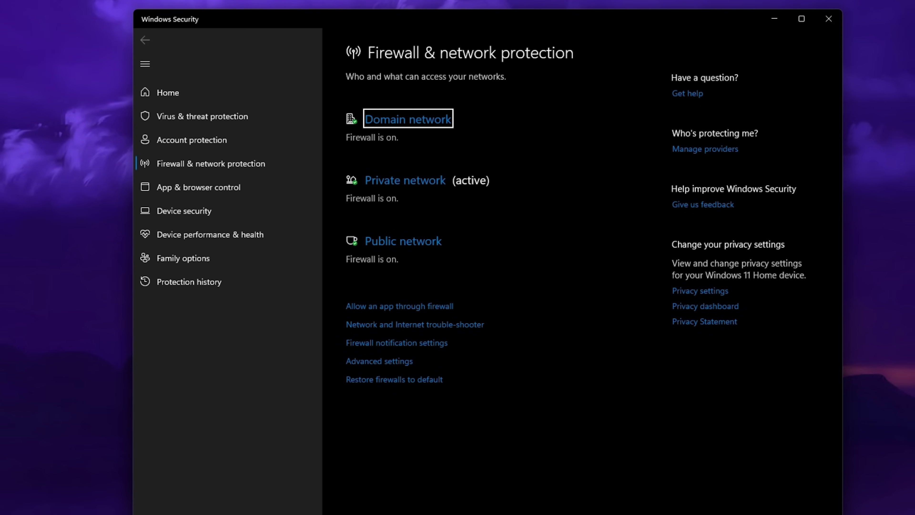
click(438, 306)
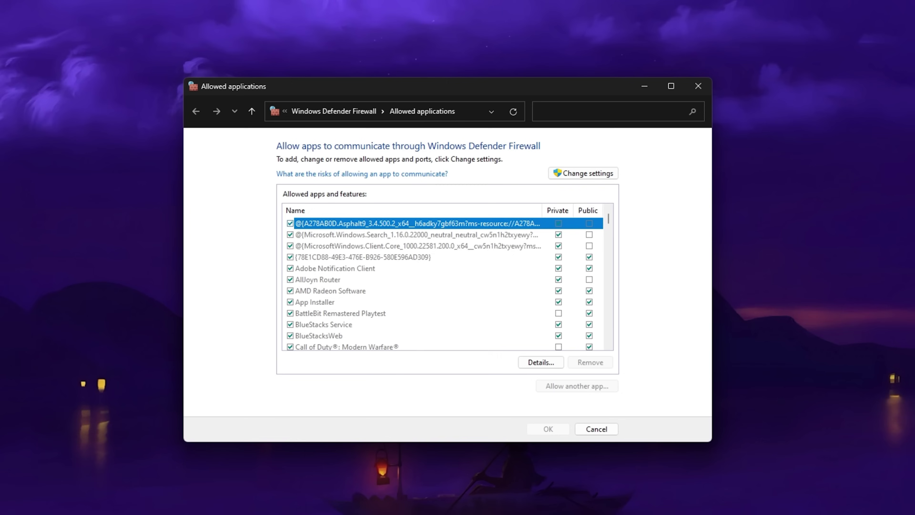
Step: Unlock the allowed apps list with Change settings and jump to the Roblox entries
click(599, 174)
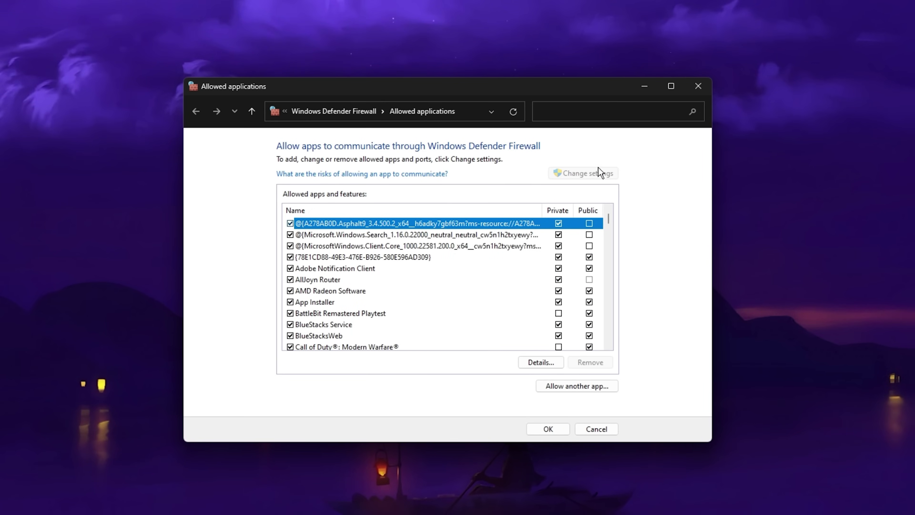
click(370, 268)
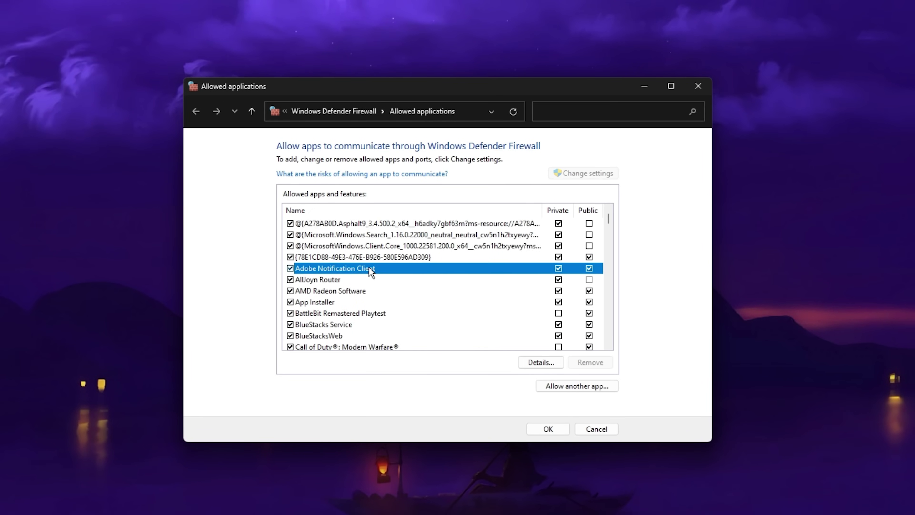
text(roblox)
scroll(371, 272, up, 1)
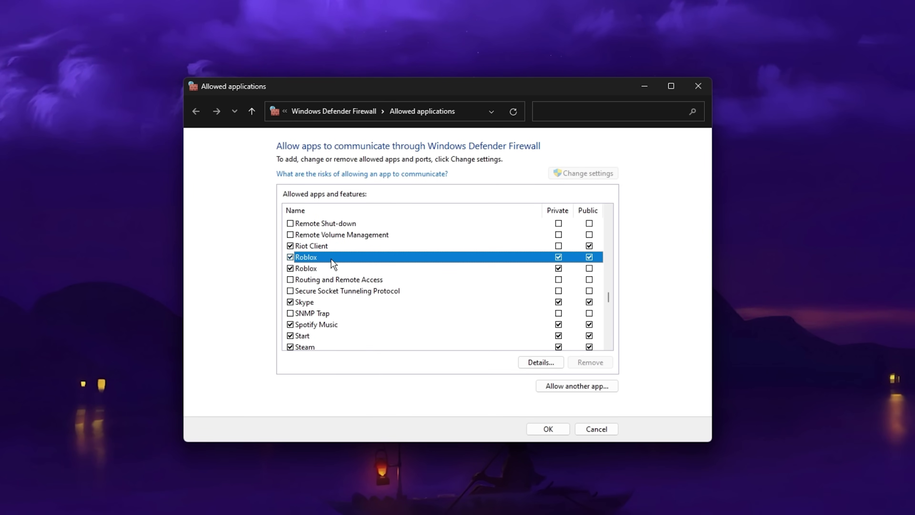
click(552, 388)
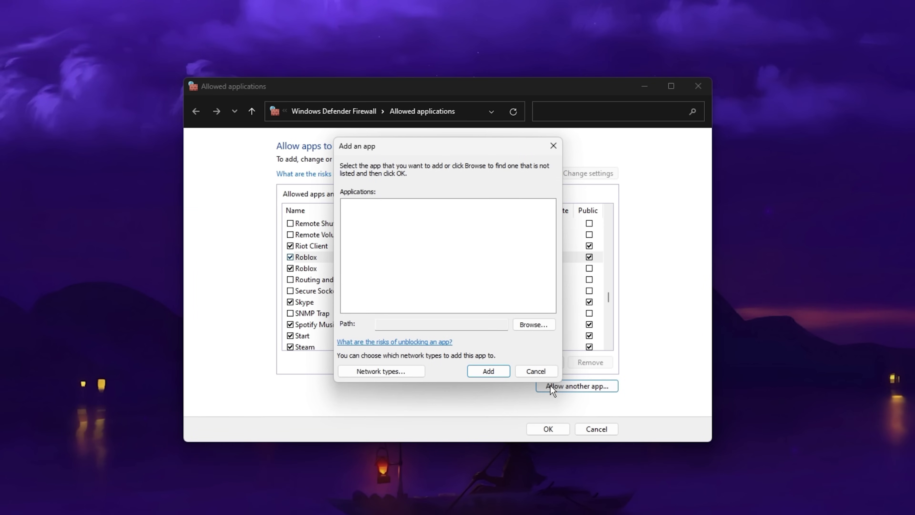
click(534, 325)
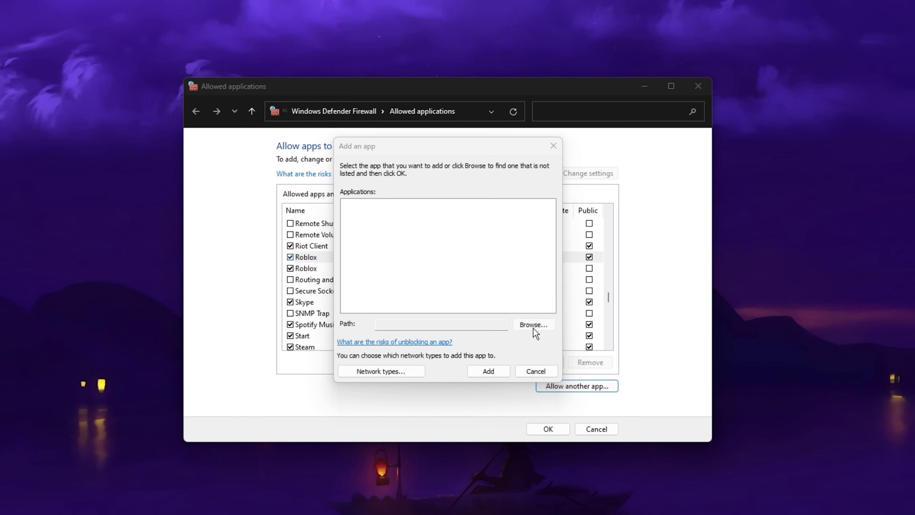
drag(570, 168, 276, 62)
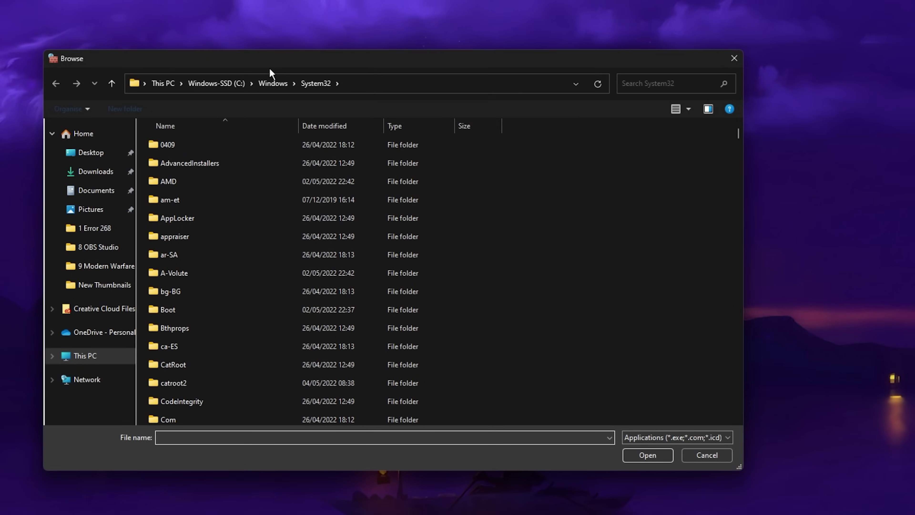
click(60, 360)
click(53, 133)
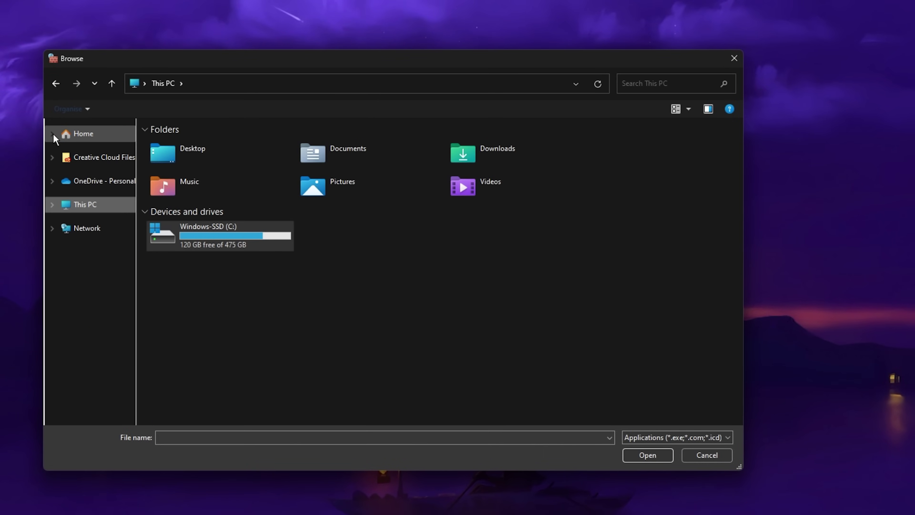
double_click(263, 239)
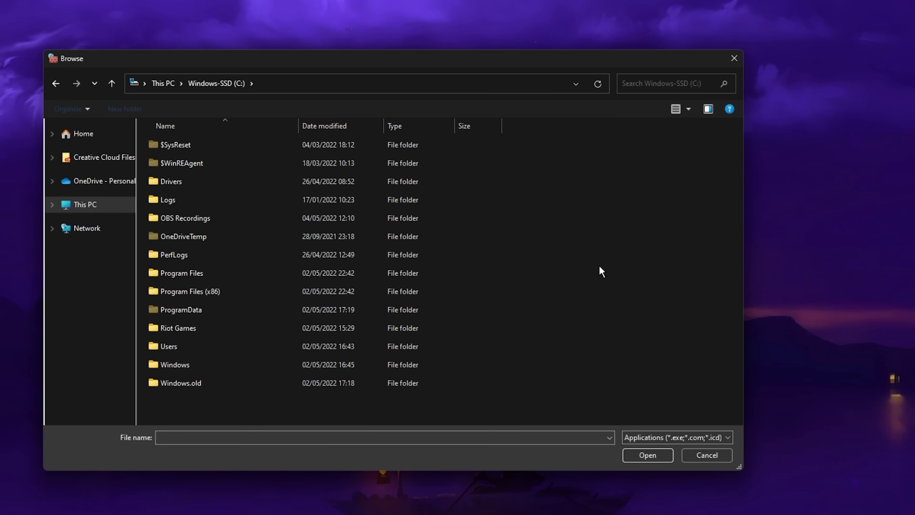
double_click(223, 348)
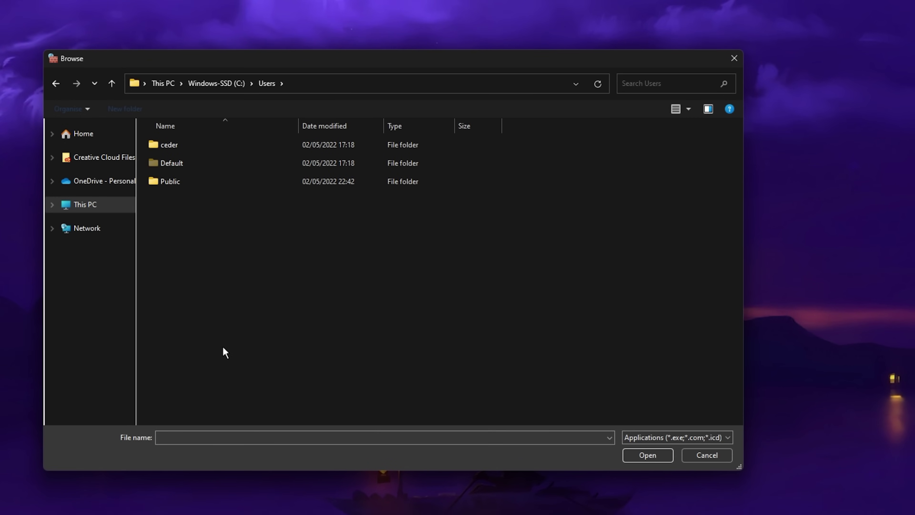
double_click(200, 146)
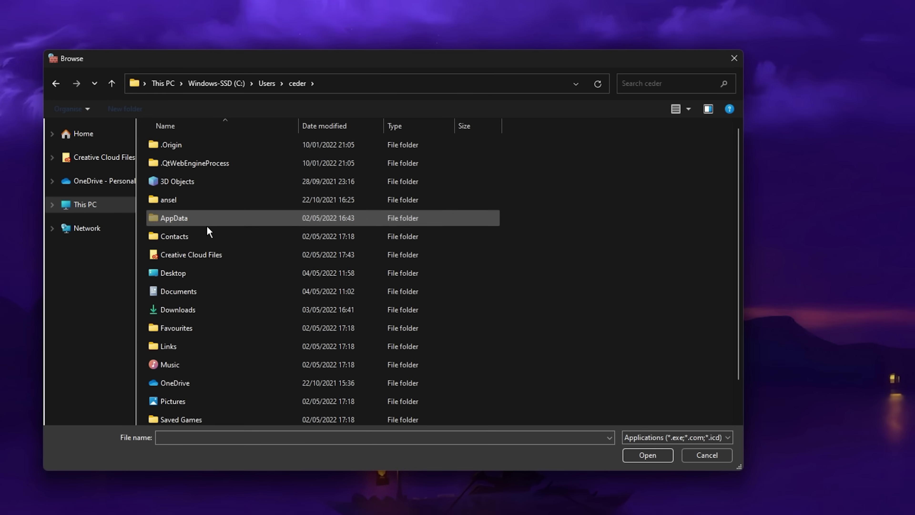
double_click(205, 218)
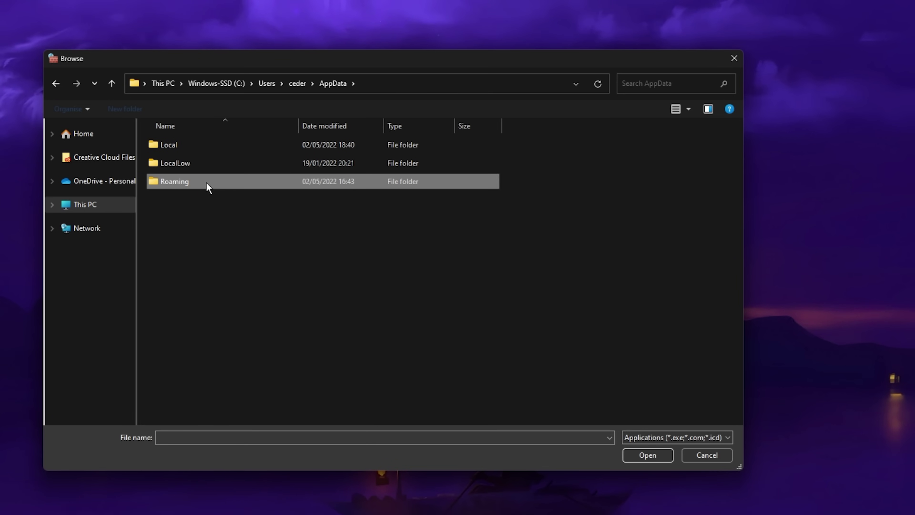
double_click(207, 186)
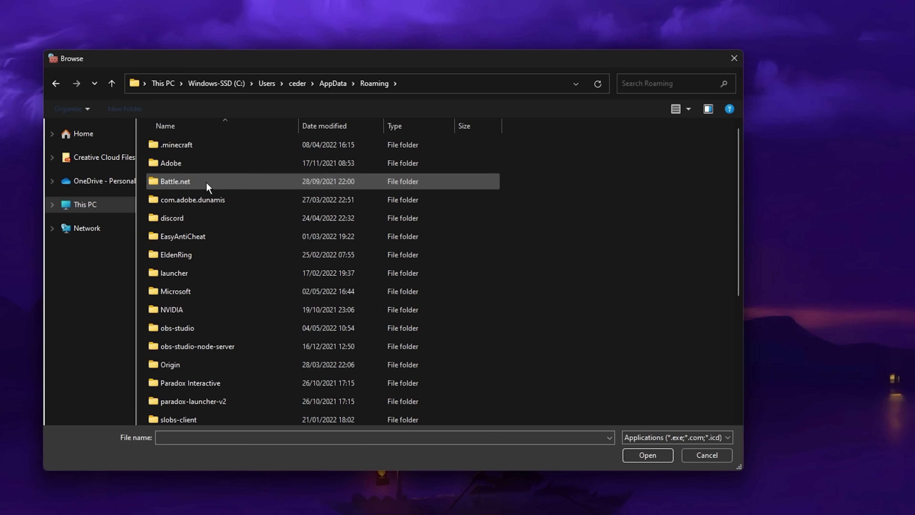
double_click(231, 296)
scroll(216, 325, down, 2)
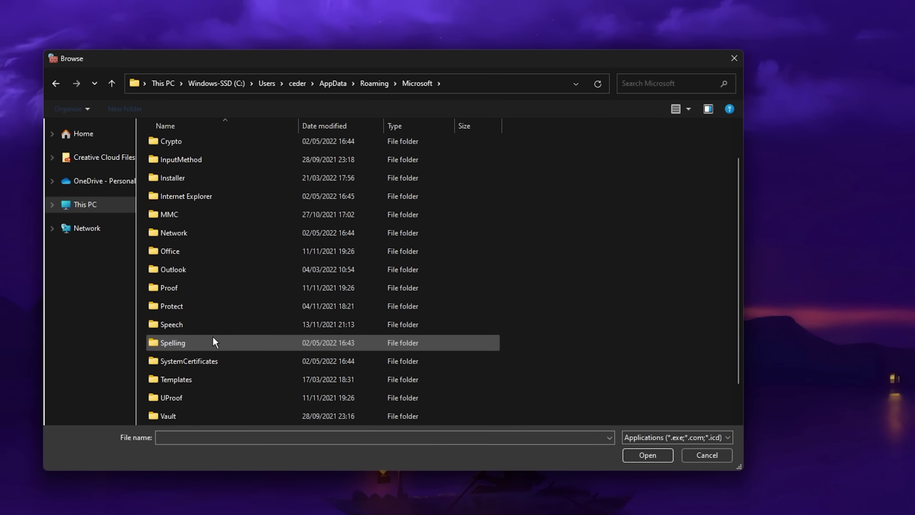
double_click(211, 400)
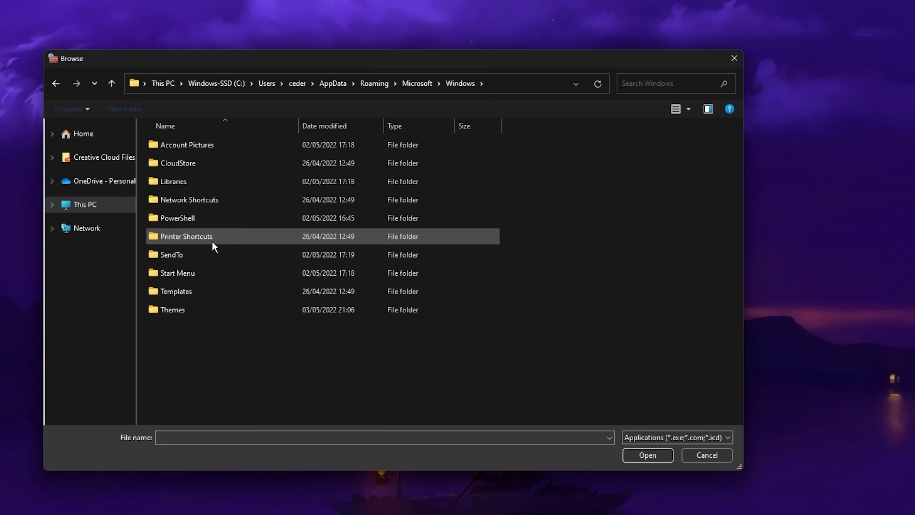
double_click(209, 273)
double_click(198, 149)
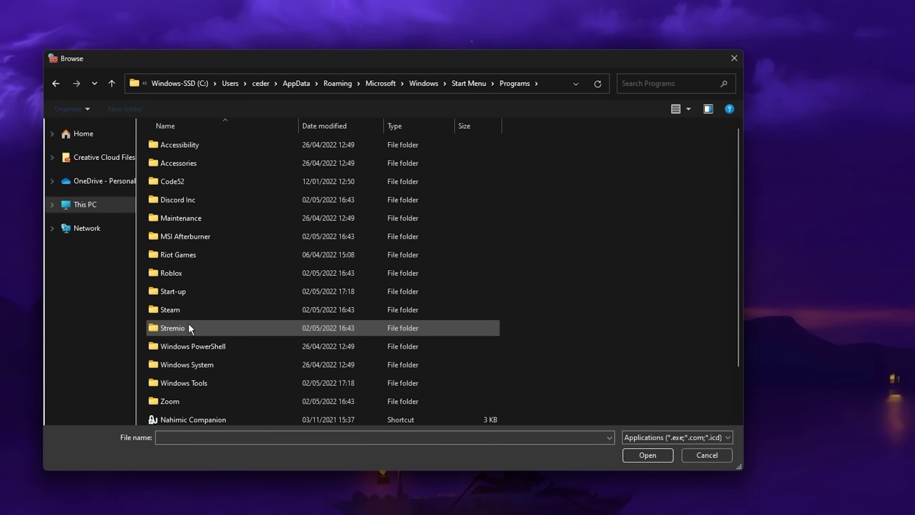
double_click(175, 271)
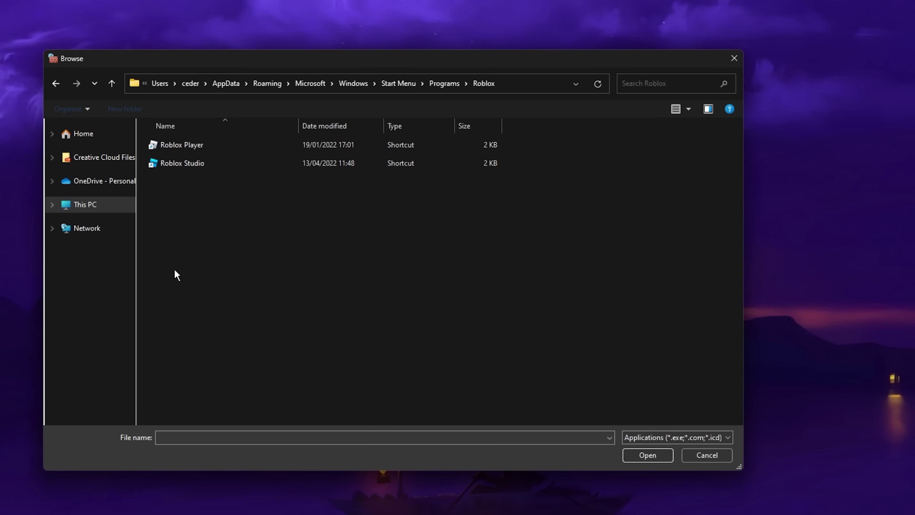
click(192, 148)
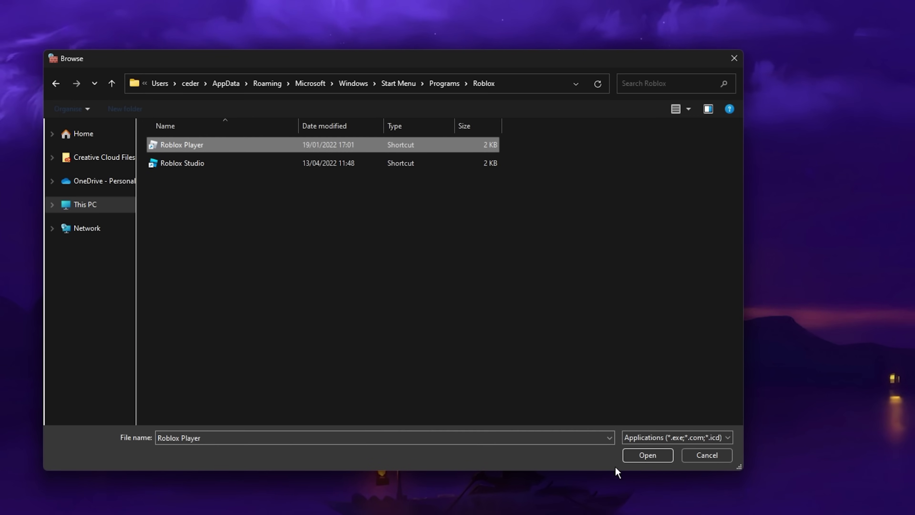
click(690, 456)
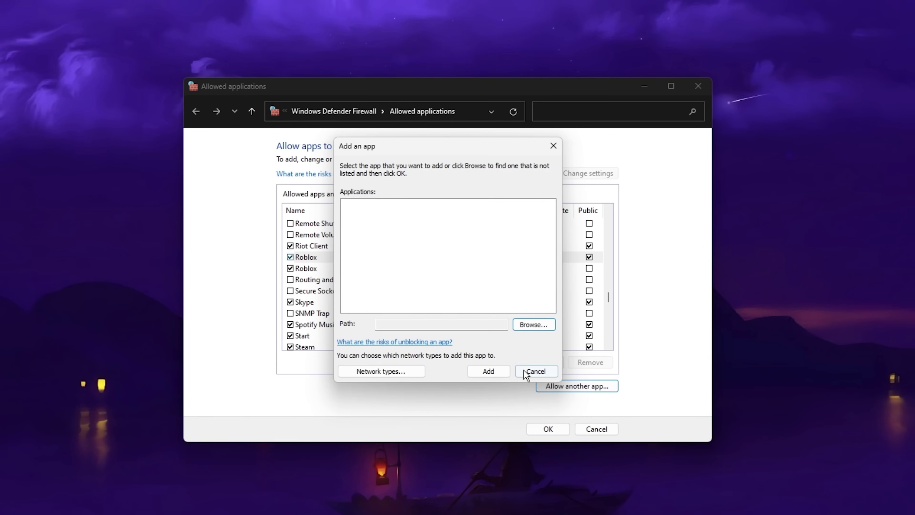
Step: Cancel the Add an app dialog and select the Roblox entries in the allowed list
click(526, 373)
click(332, 258)
click(326, 269)
click(326, 262)
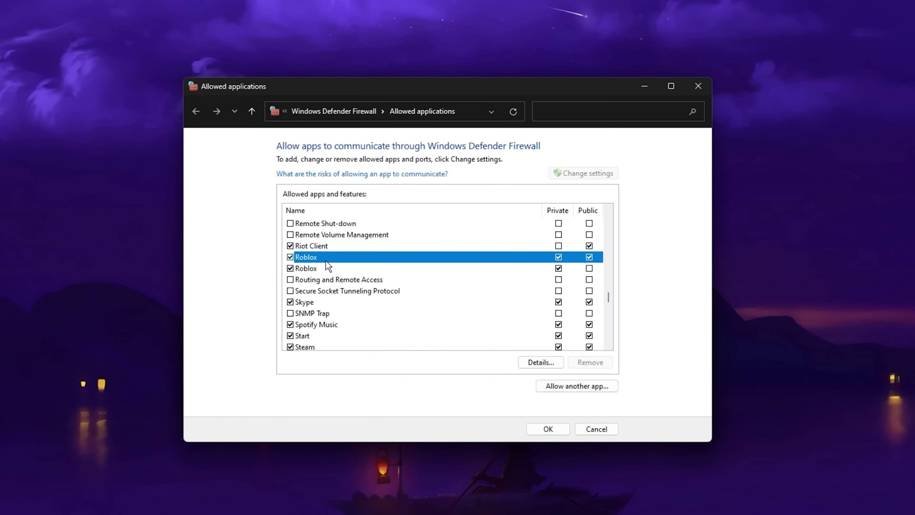